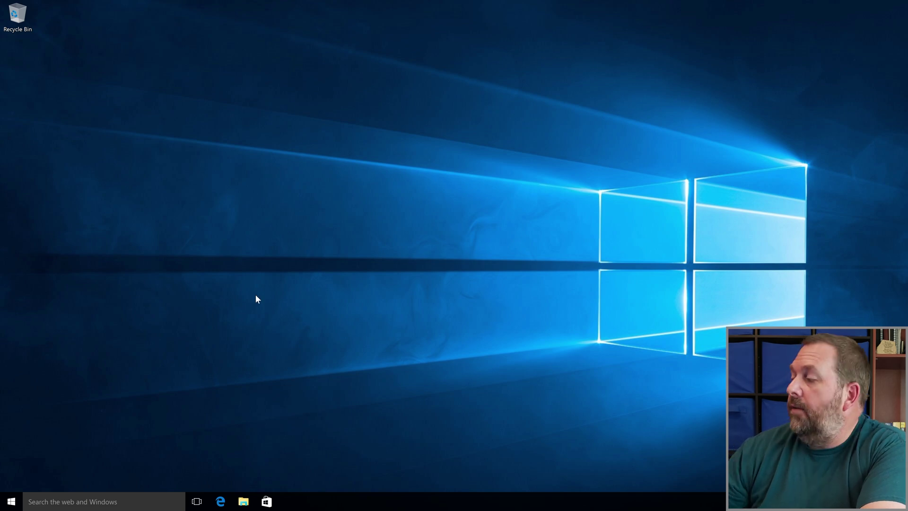
Run winver from Command Prompt to confirm Version 10.0 (Build 10240), then close both windows.
left_click(11, 502)
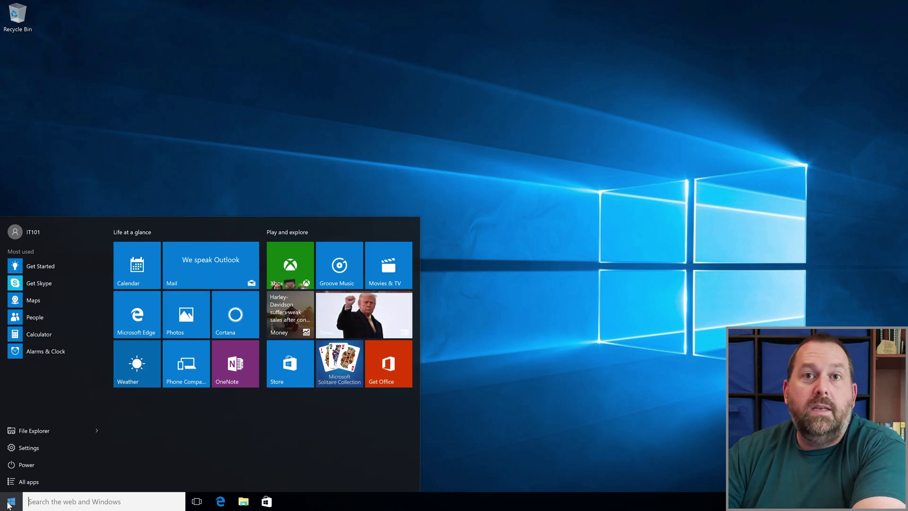
type("cm")
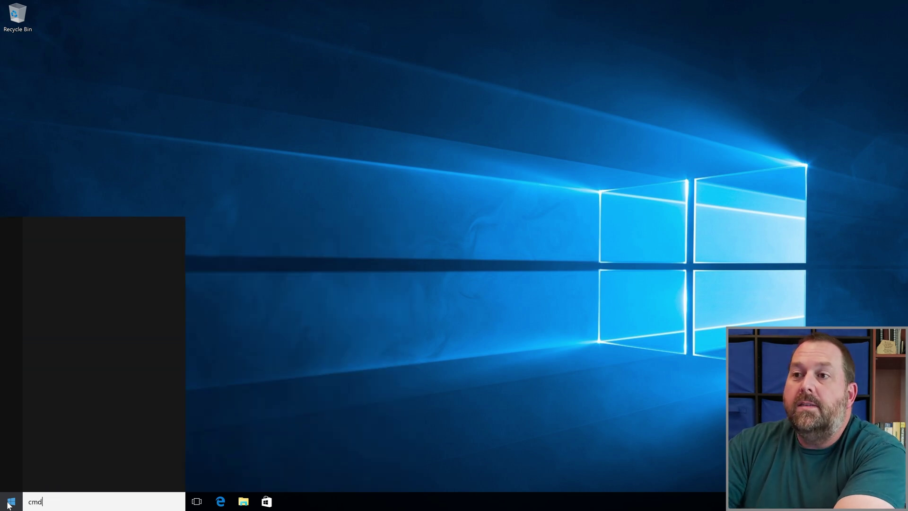
type("d")
key("Return")
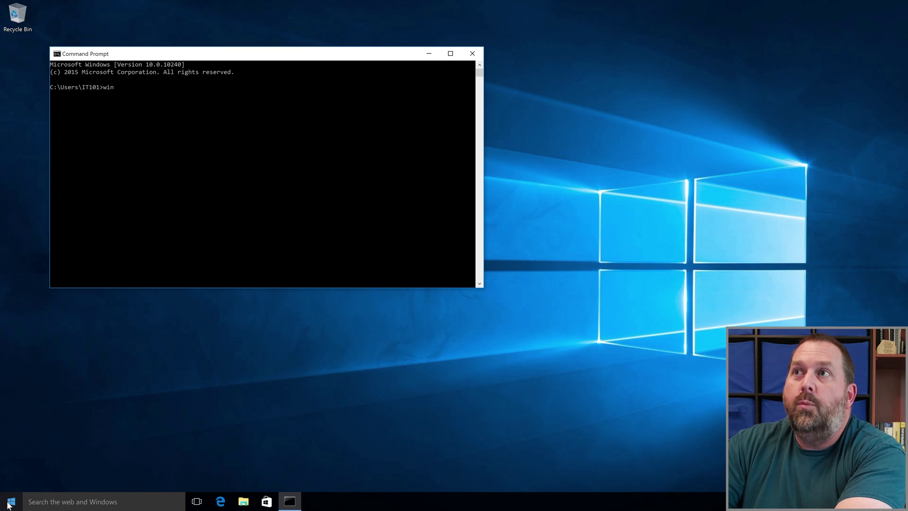
key("Return")
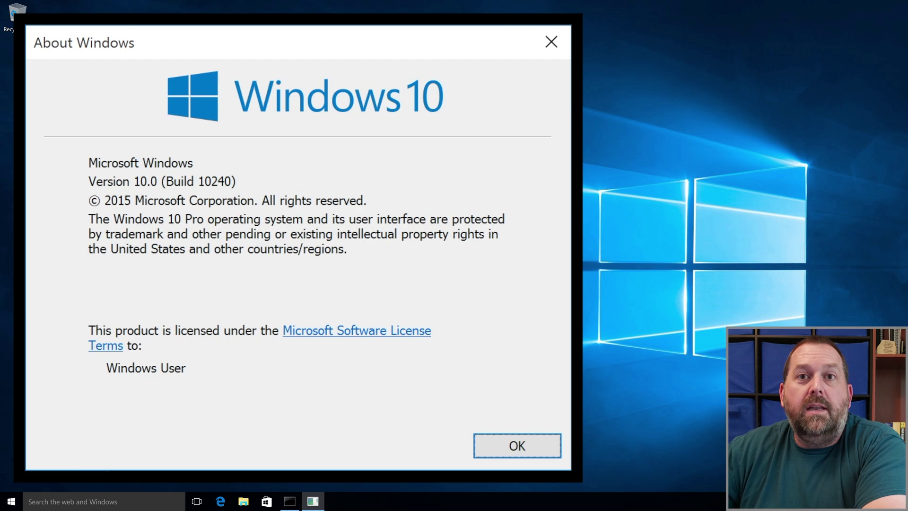
left_click(548, 450)
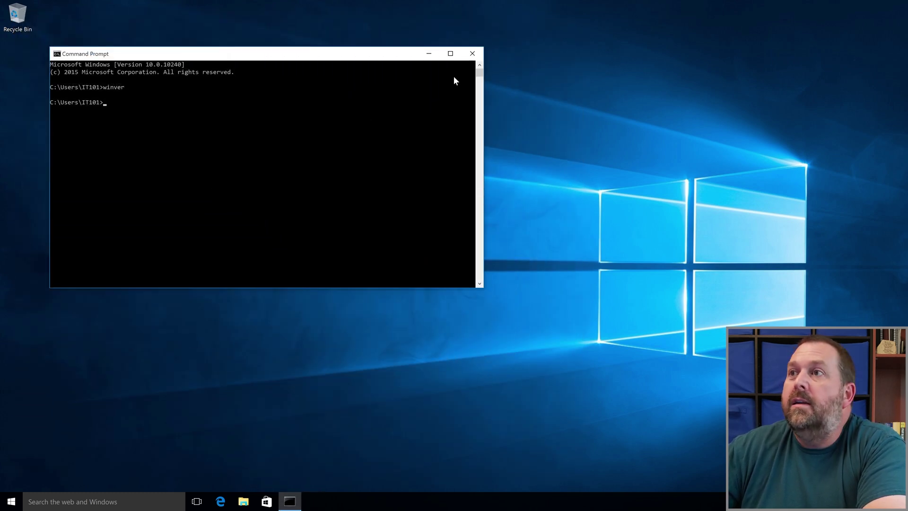
left_click(472, 53)
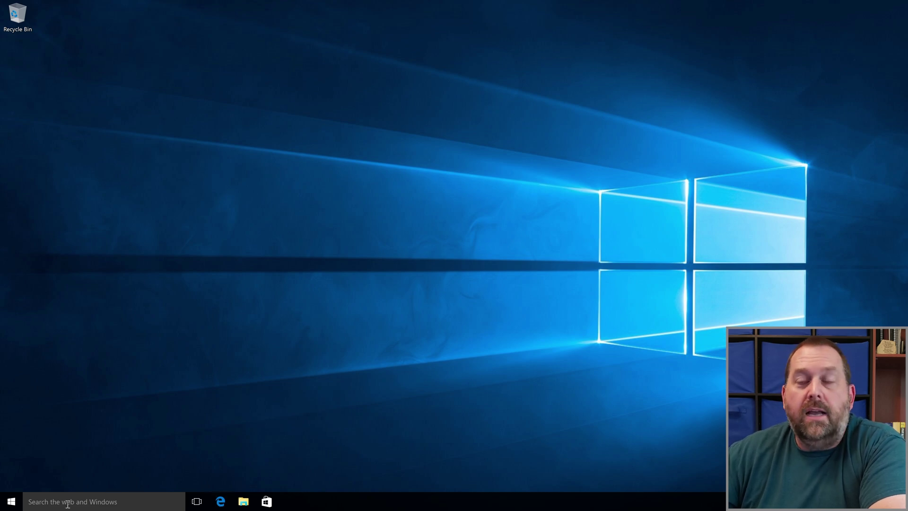
Show the alphabetical All apps list in the Start menu and scroll down to the M section.
left_click(14, 504)
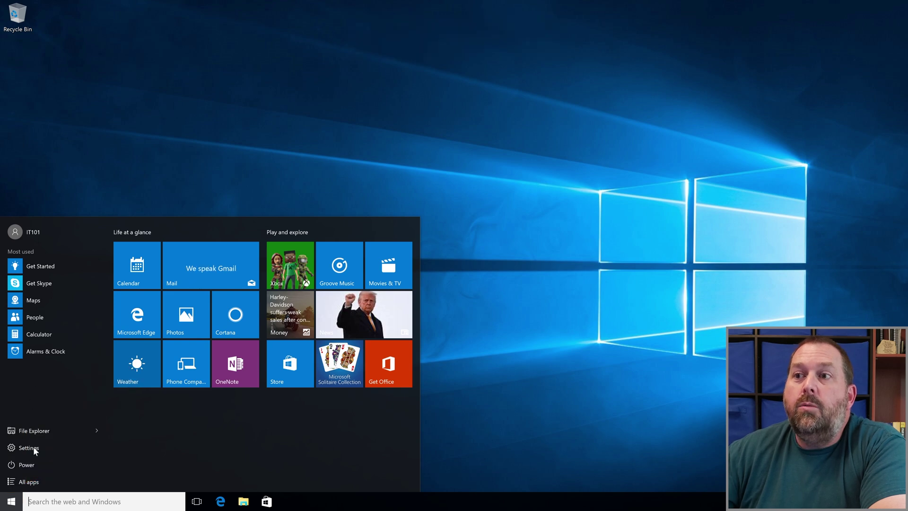
left_click(37, 484)
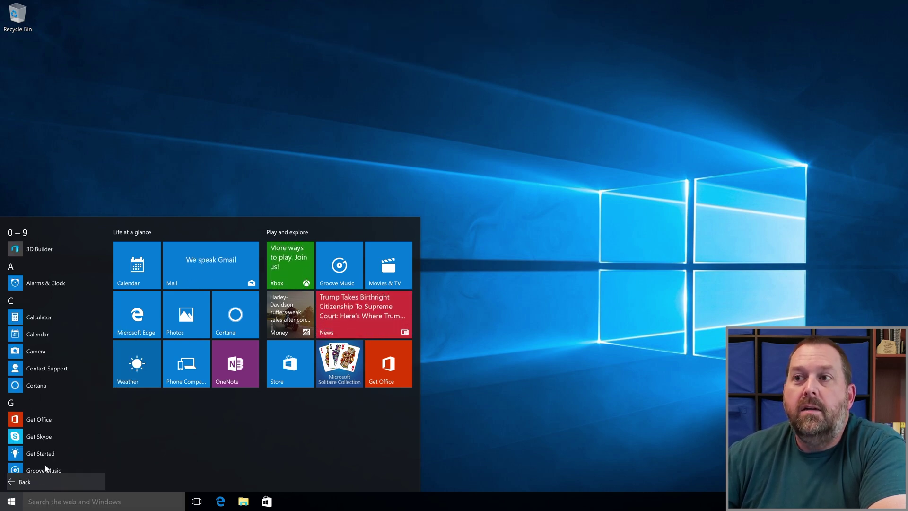
scroll(52, 444, "down", 5)
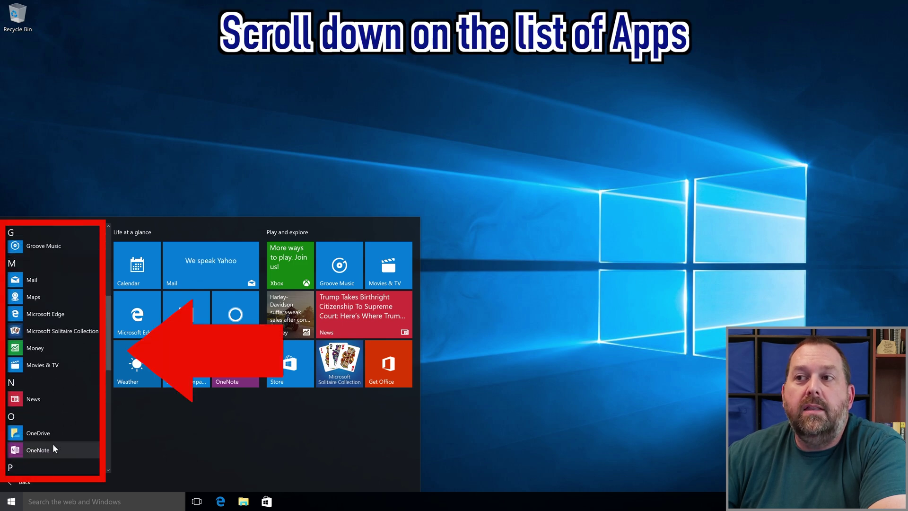
Launch Edge, go to duckduckgo.com and enter 'download windows 10 installation assistant' in the search box.
left_click(58, 311)
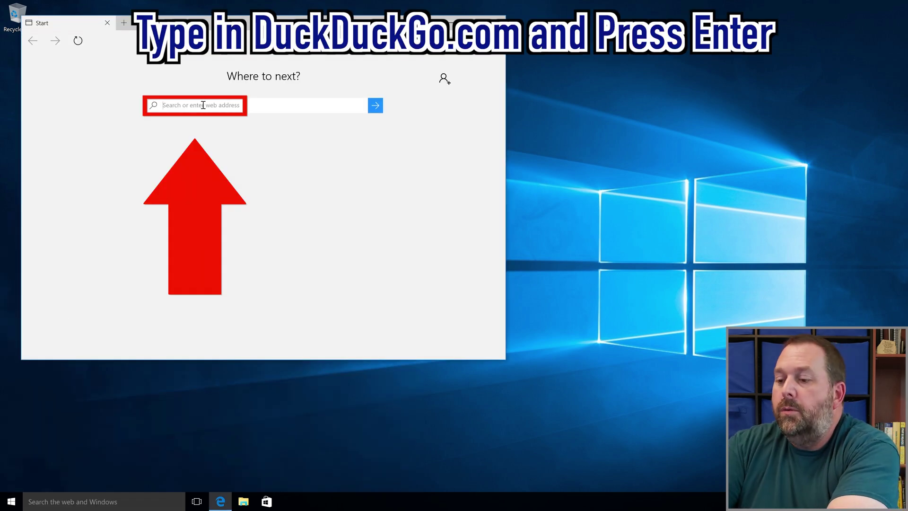
type("duckduckgo.c")
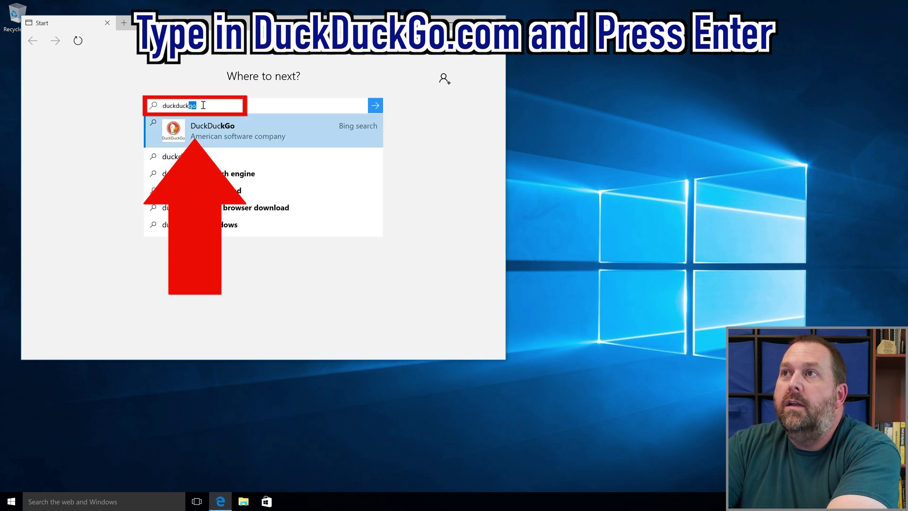
type("om")
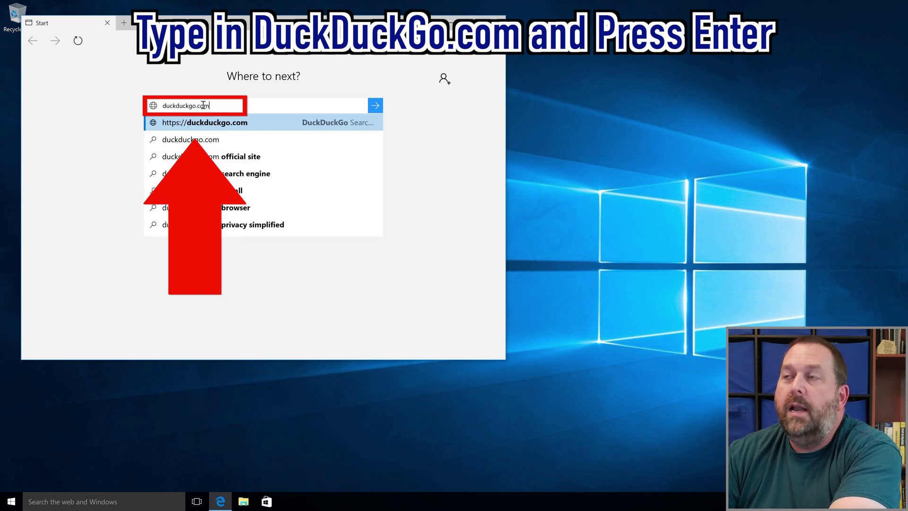
key("Return")
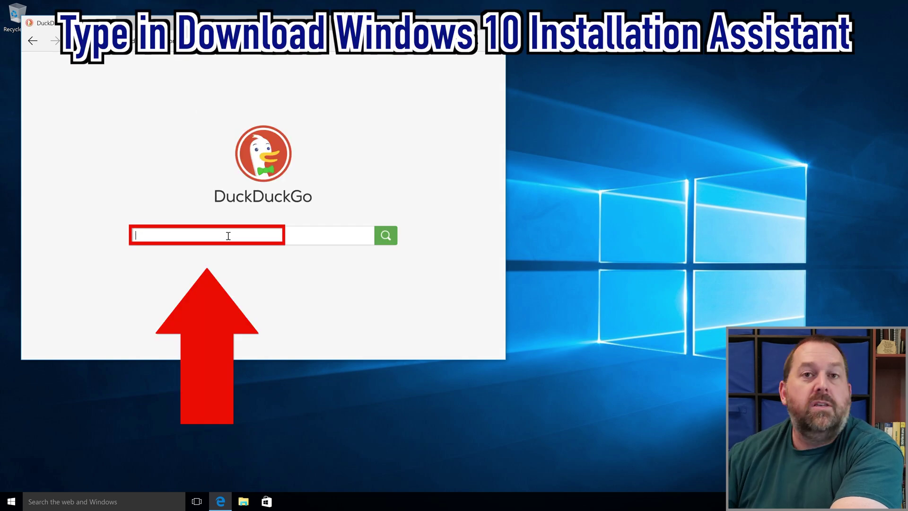
type("downloa")
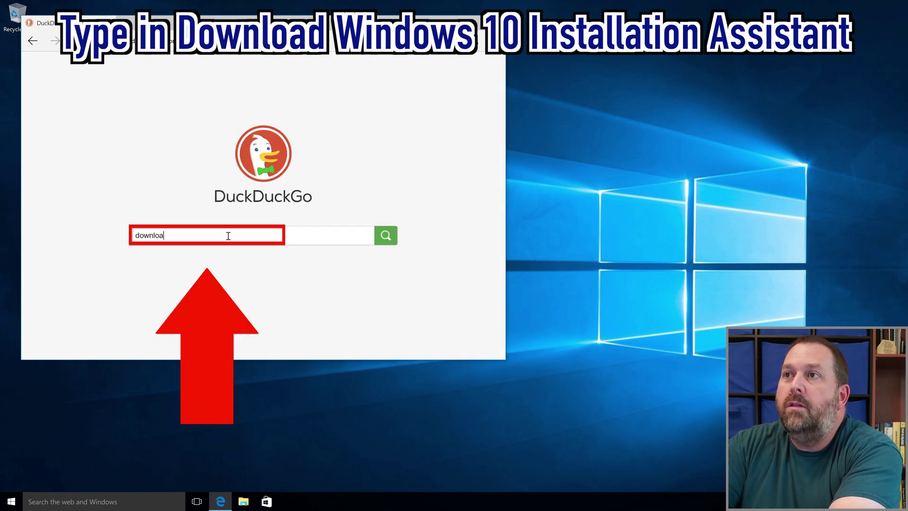
type("d windows 1")
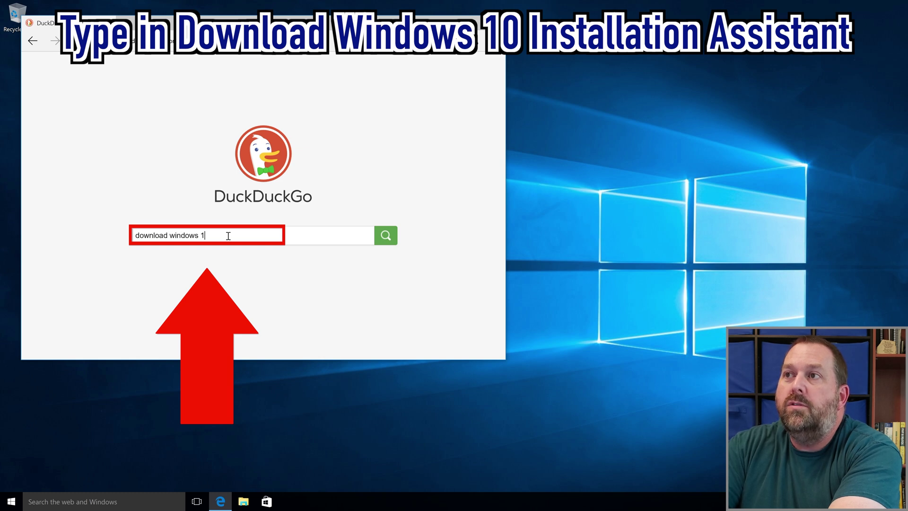
type("0 insta")
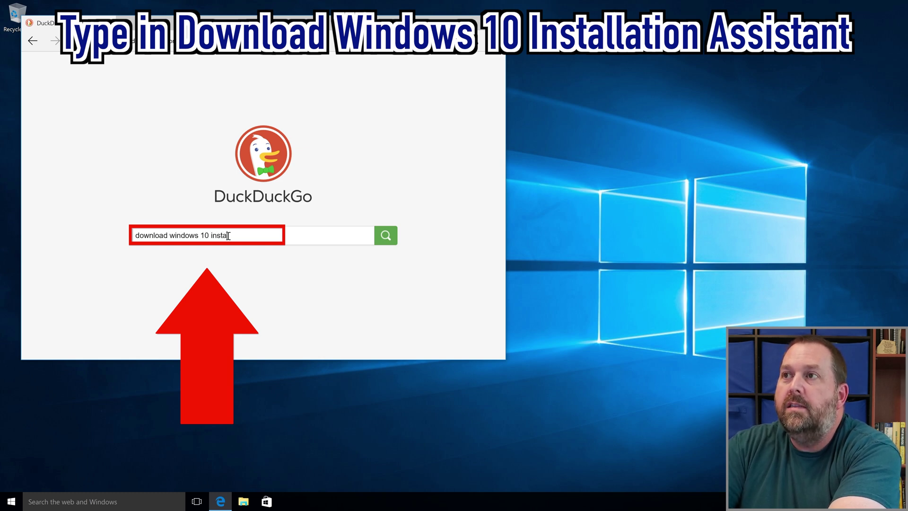
type("llation assistant")
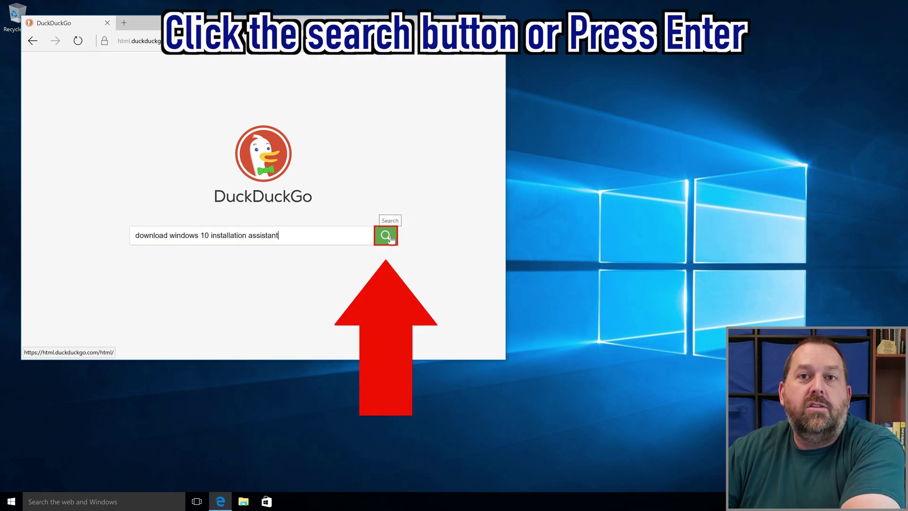
Run the search and open the Microsoft 'Download Windows 10' result offering Version 22H2.
left_click(390, 239)
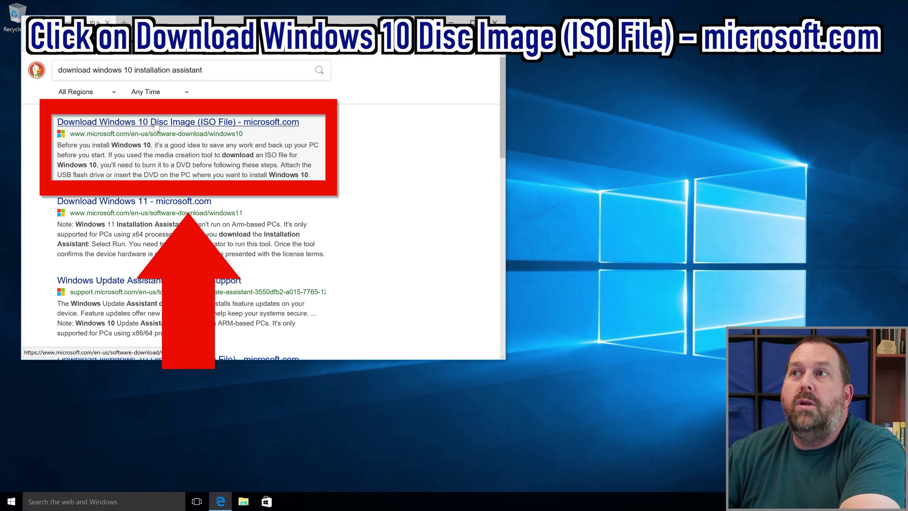
left_click(222, 122)
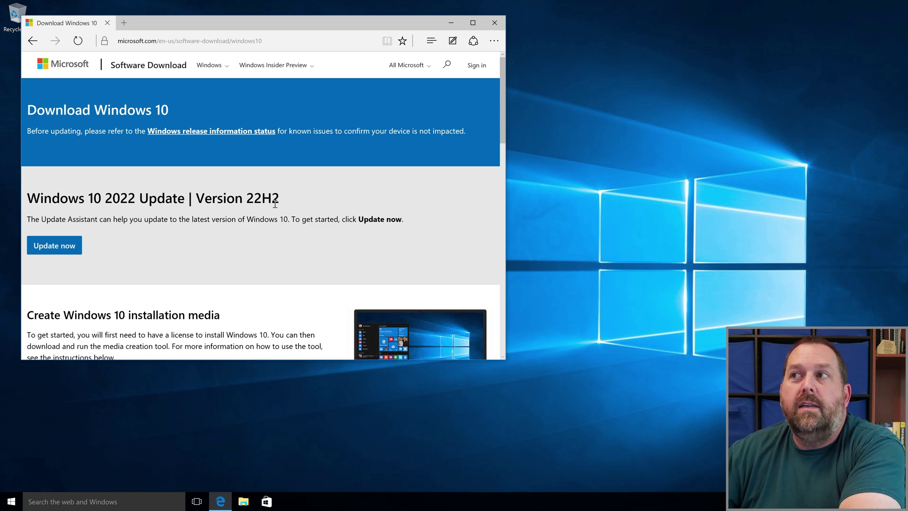
Download Windows10Upgrade9252.exe via Update now and view it in Edge's downloads list.
left_click(74, 247)
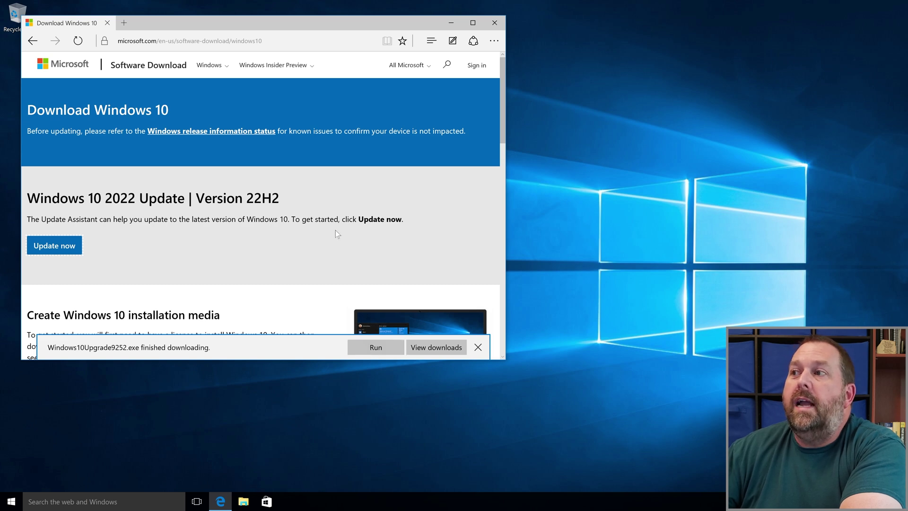
left_click(436, 350)
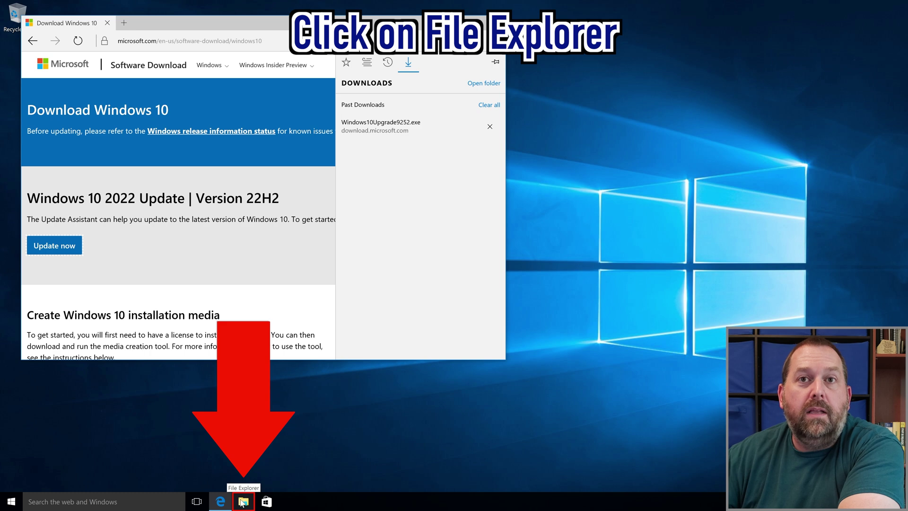
Open the Downloads folder in File Explorer and bring up the context menu for Windows10Upgrade9252.
right_click(11, 503)
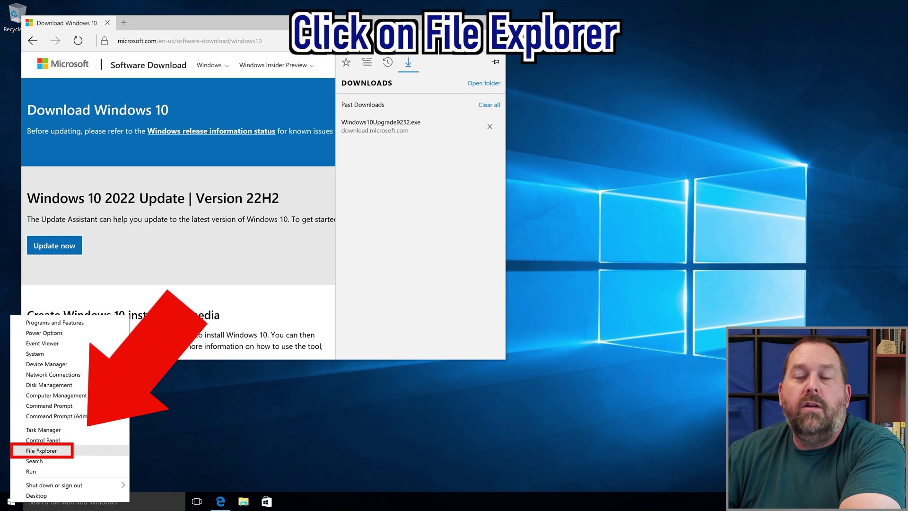
left_click(37, 451)
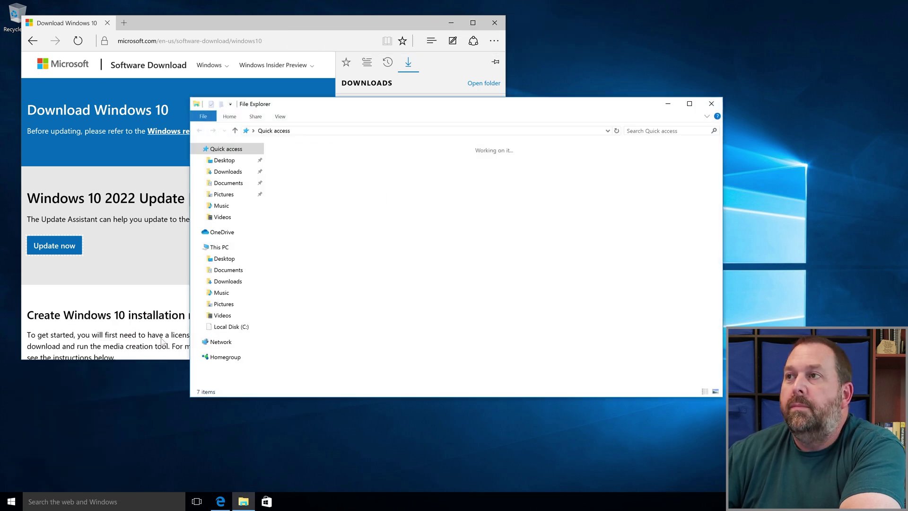
left_click(228, 172)
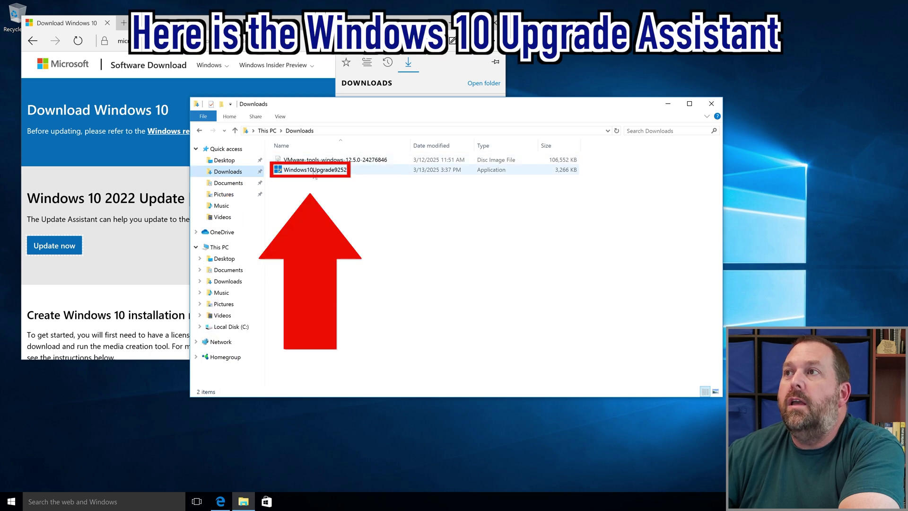
left_click(290, 171)
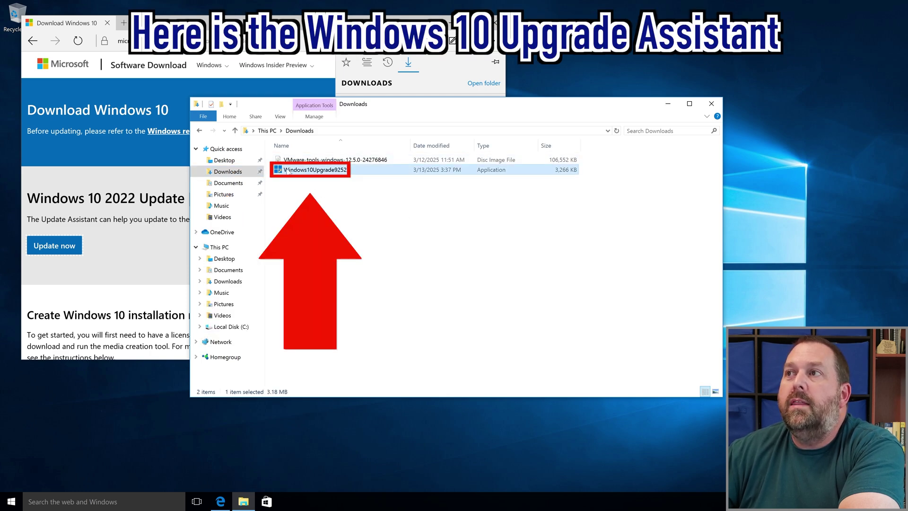
right_click(344, 174)
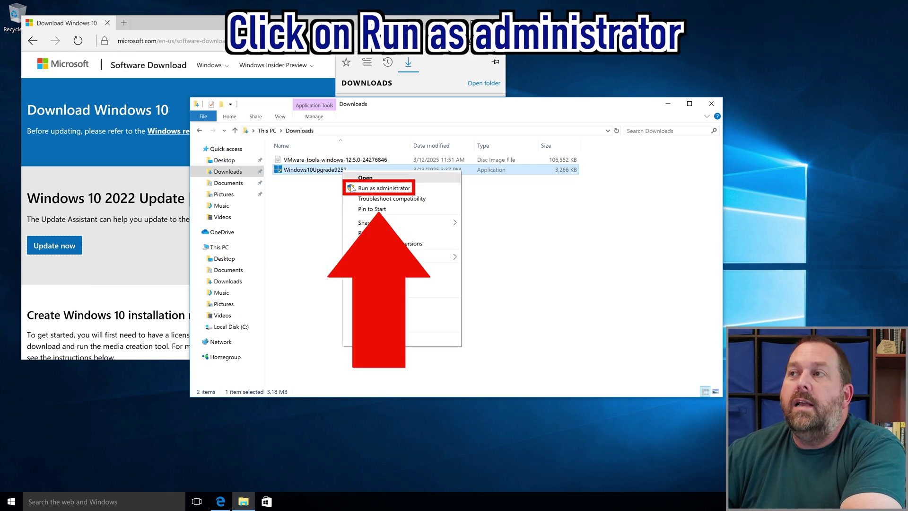
Run Windows10Upgrade9252 as administrator and approve the UAC prompt.
left_click(354, 189)
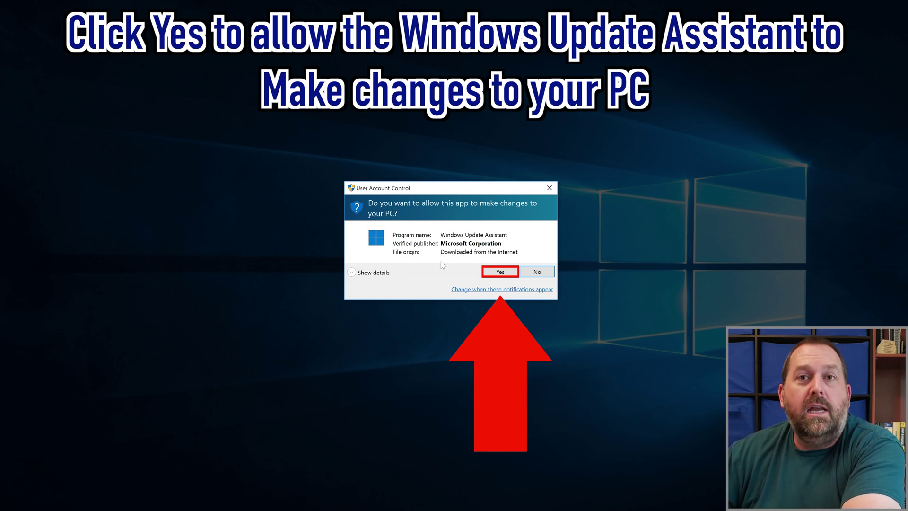
left_click(497, 274)
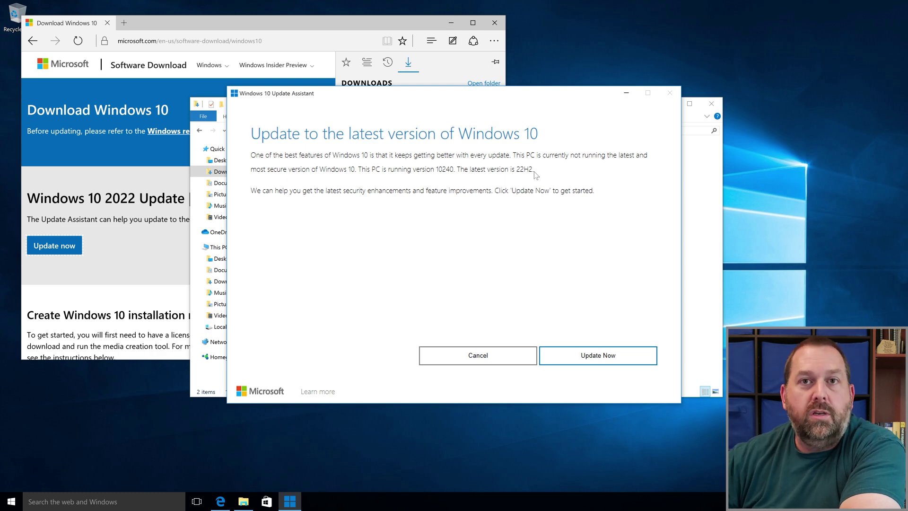
Start the 22H2 update past the compatibility check, then close File Explorer and Edge.
left_click(598, 355)
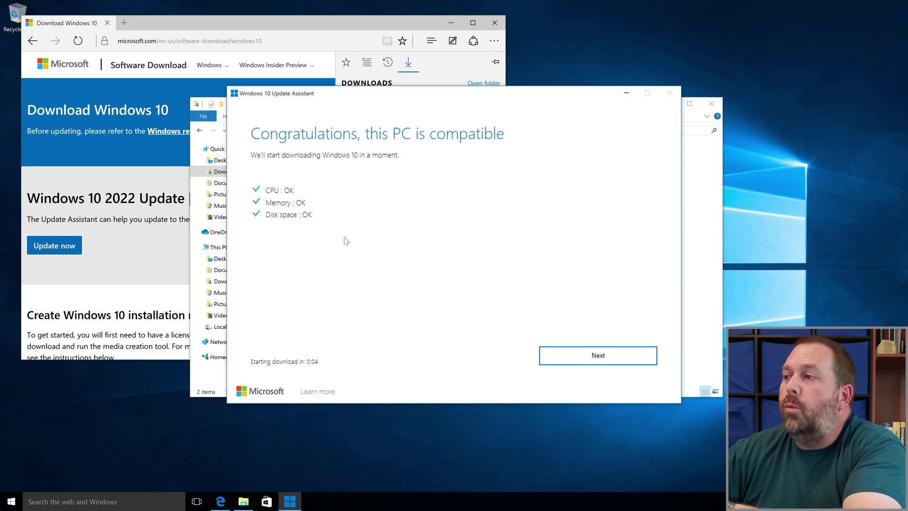
left_click(591, 362)
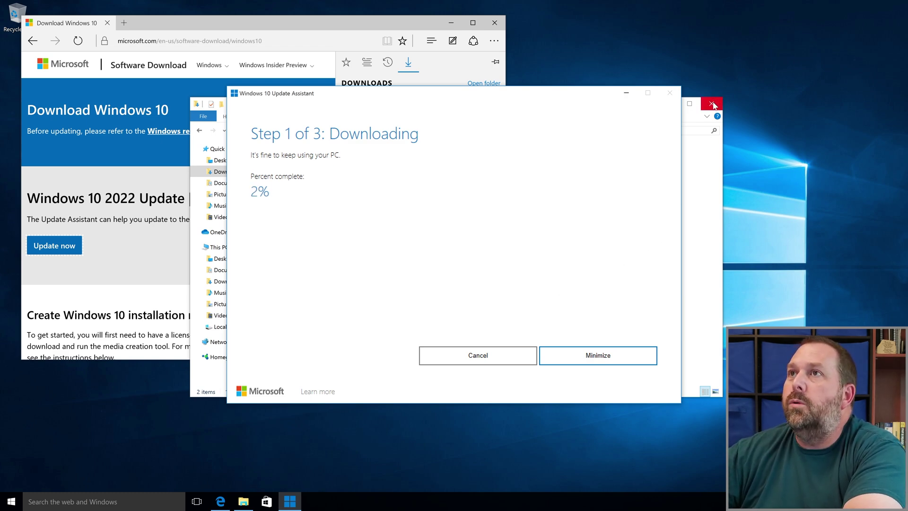
left_click(712, 104)
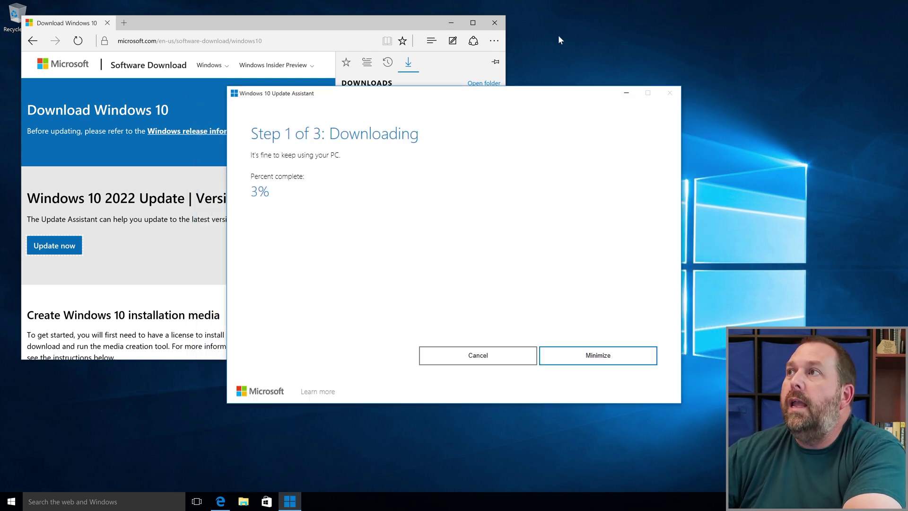
left_click(495, 23)
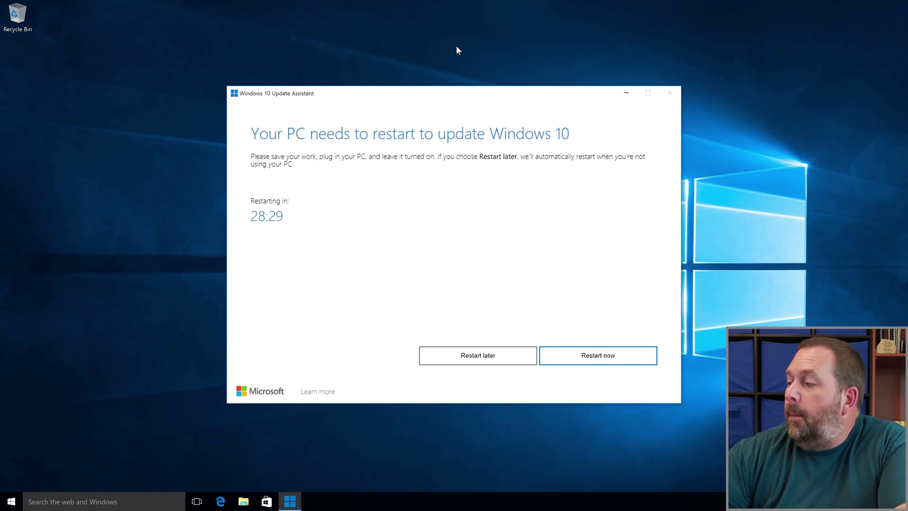
Restart the PC now to install the 22H2 update.
left_click(600, 359)
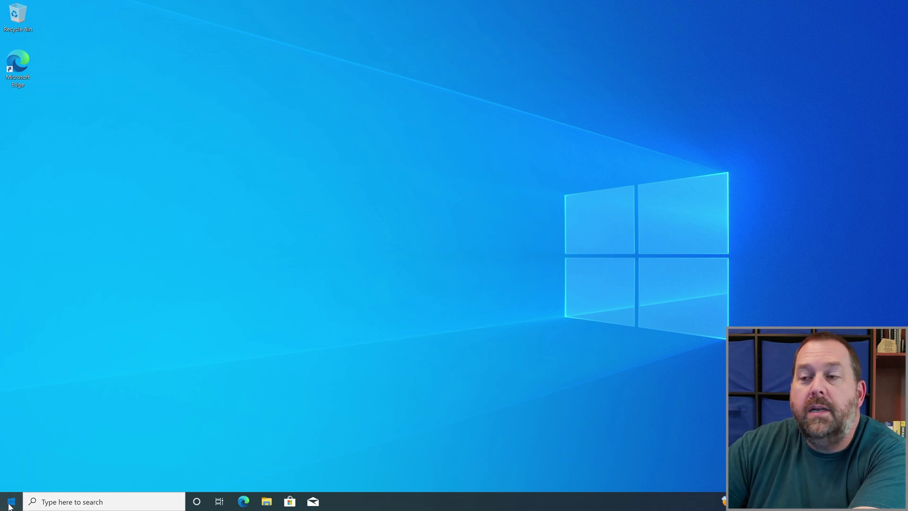
Run winver in Command Prompt to confirm Version 22H2 (OS Build 19045.2006), then close both windows.
left_click(11, 503)
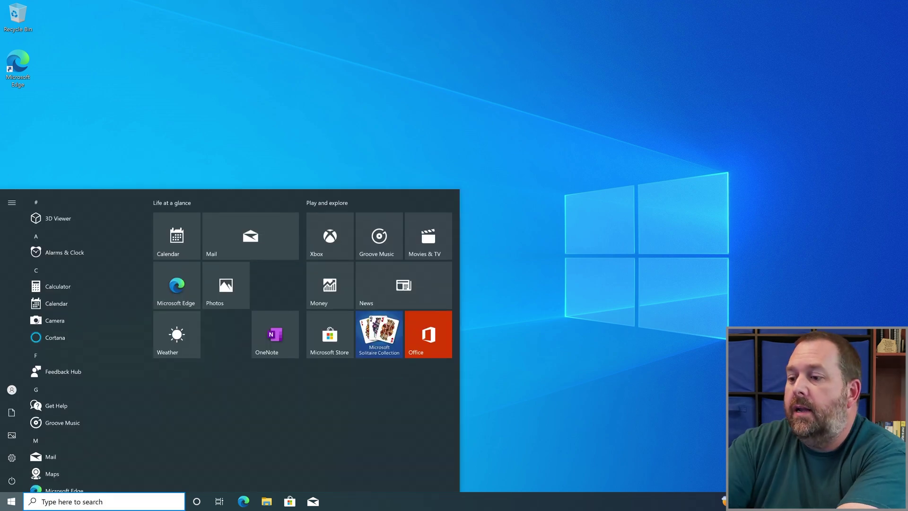
type("cmd")
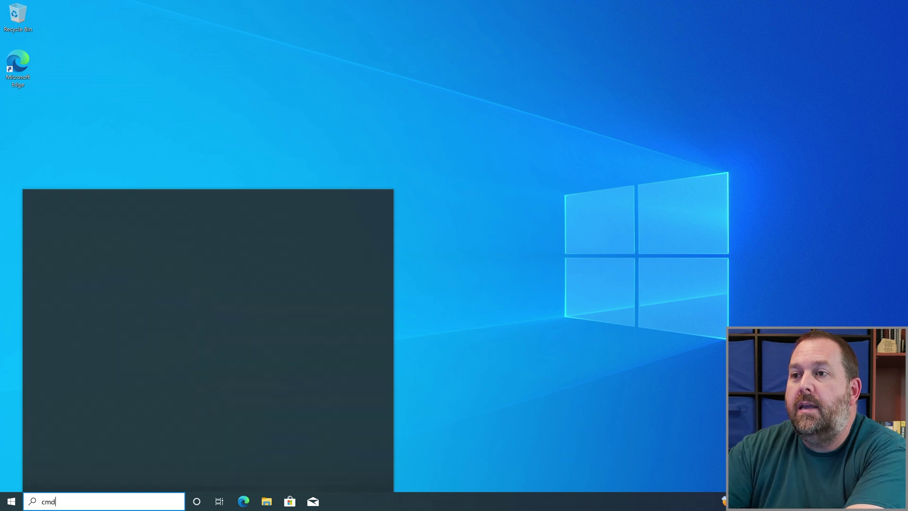
key("Return")
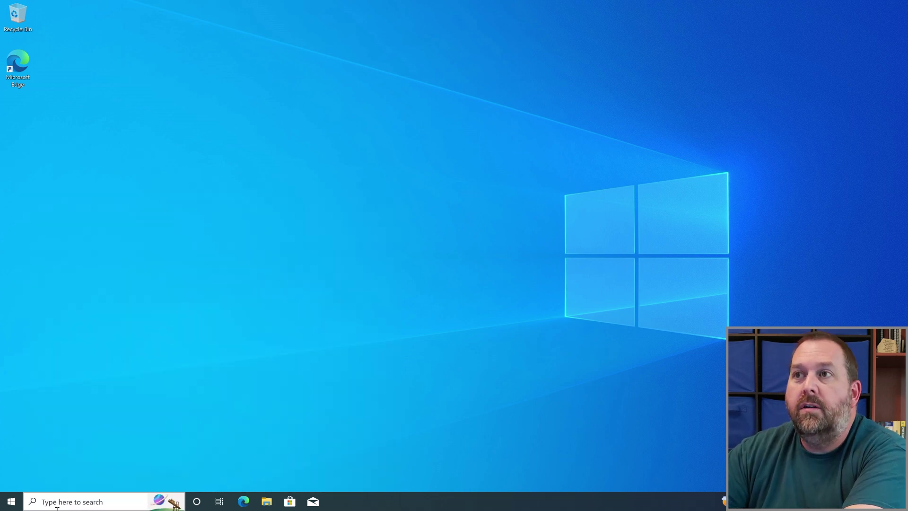
type("winver")
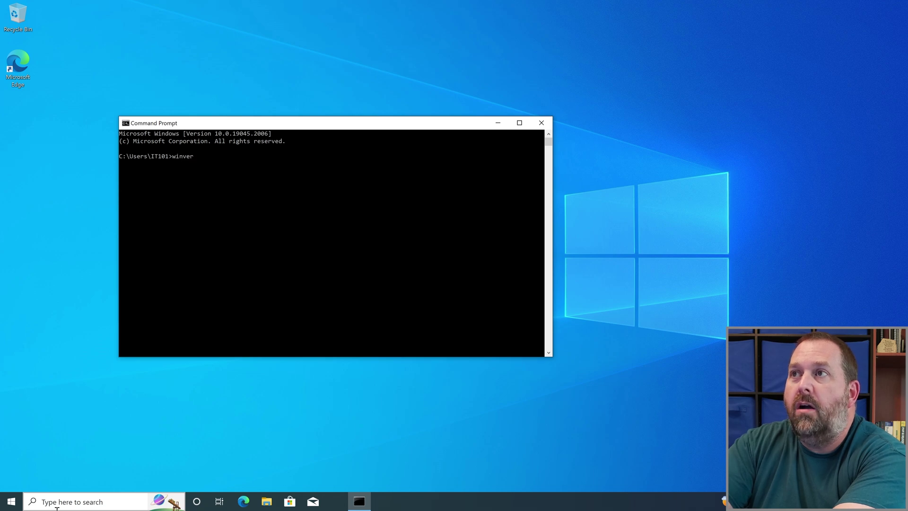
key("Return")
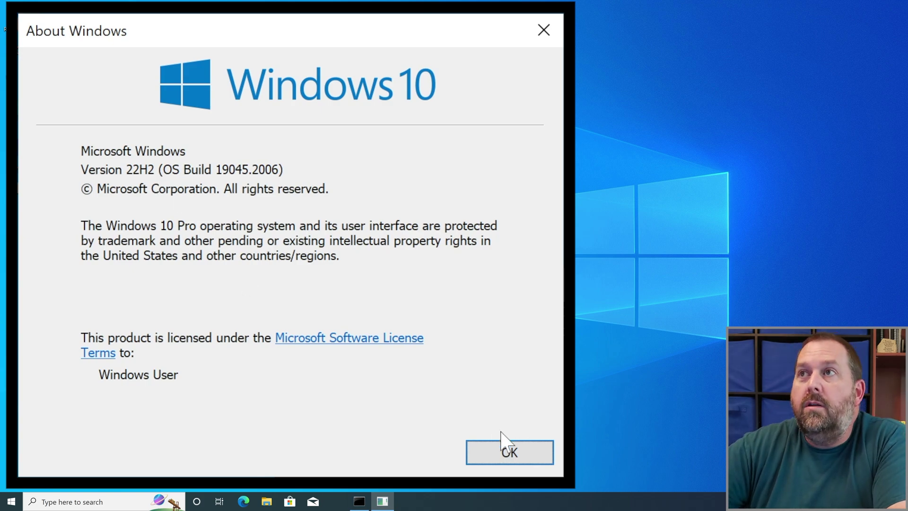
left_click(506, 450)
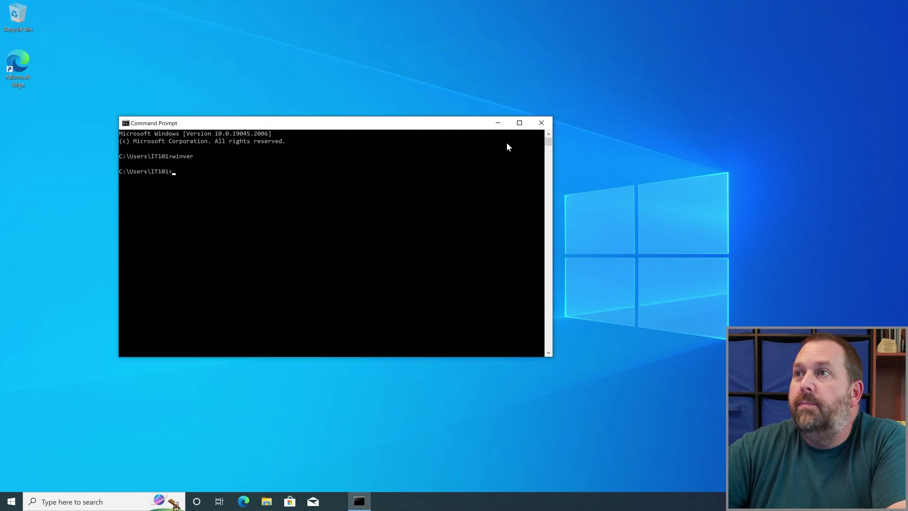
left_click(542, 124)
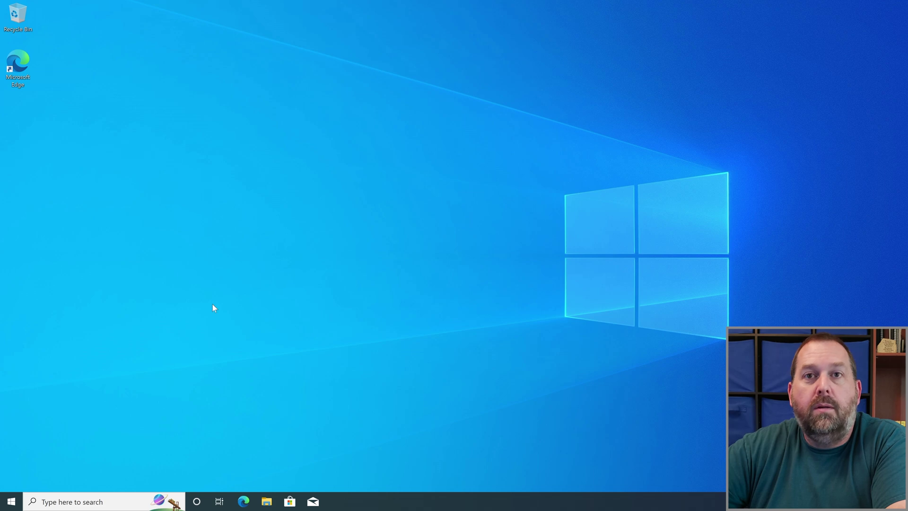
Go from Start into Settings and open Update & Security to reach Windows Update.
left_click(11, 502)
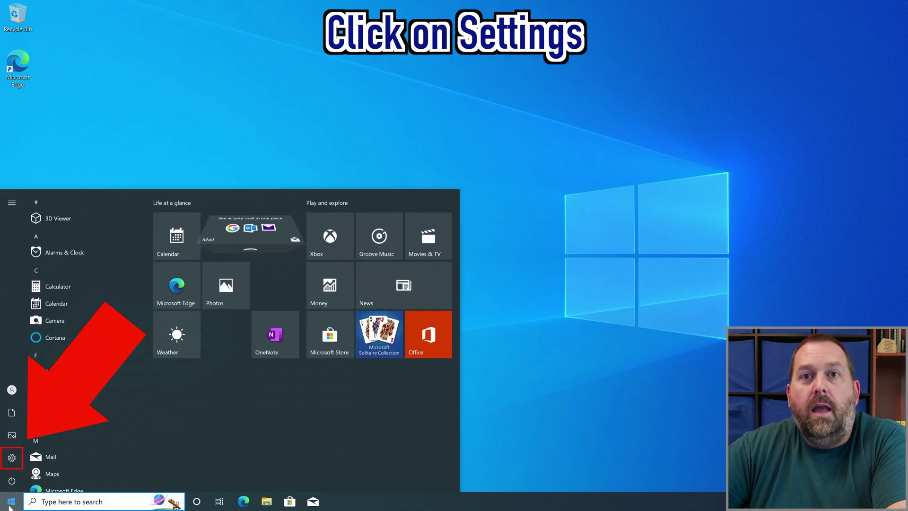
mouse_move(16, 462)
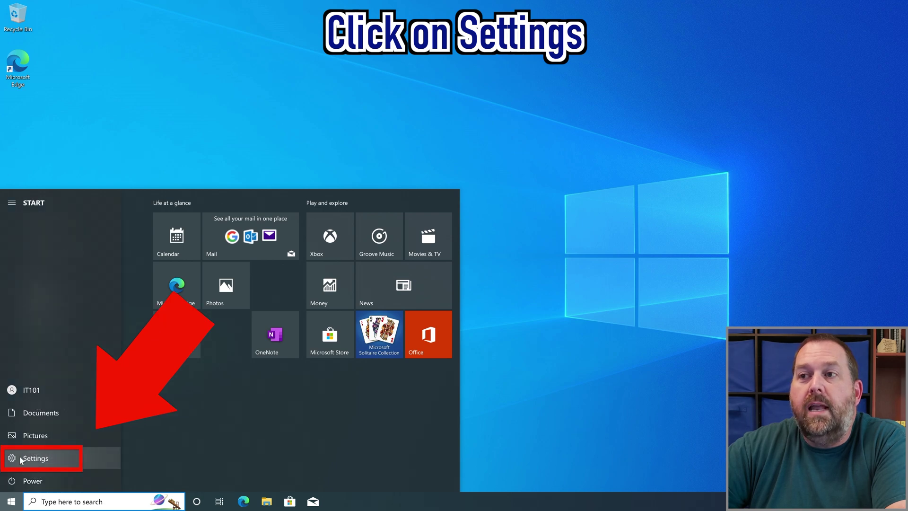
left_click(34, 459)
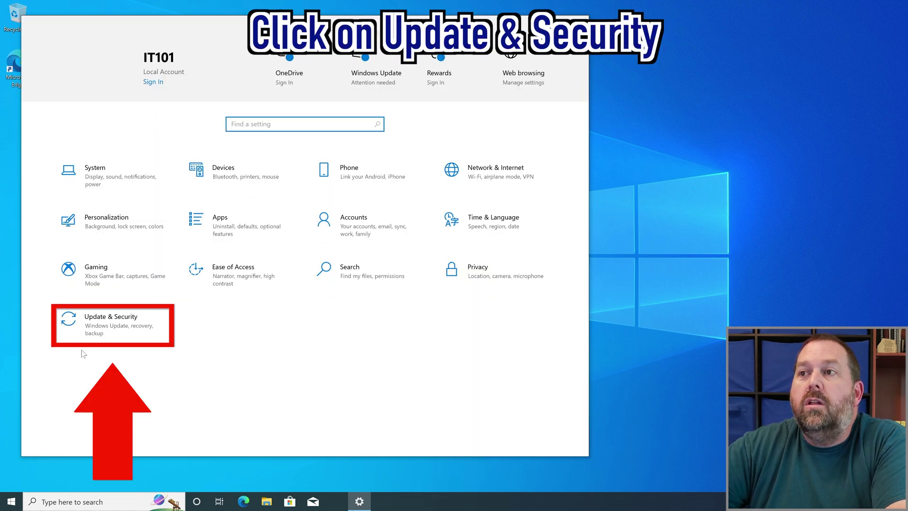
left_click(131, 324)
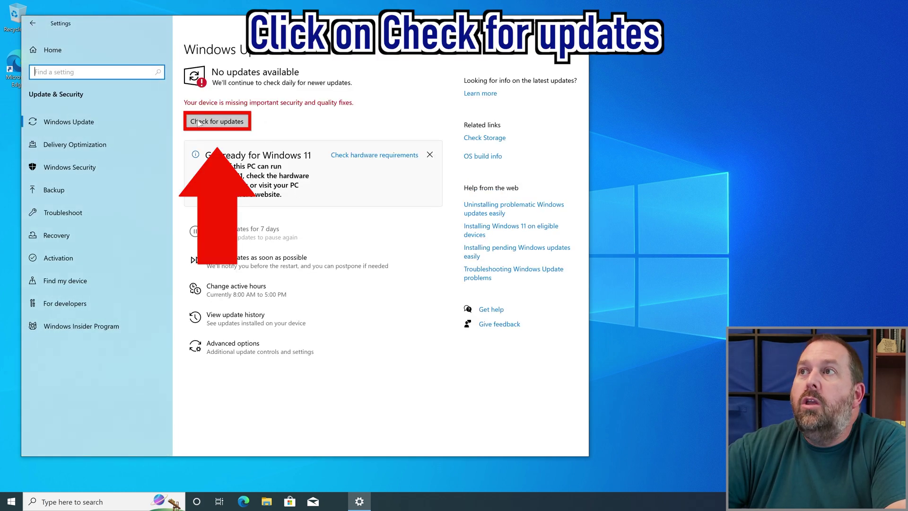
Check for updates so the 22H2 cumulative, .NET and Defender updates download, then go to Advanced options.
left_click(236, 123)
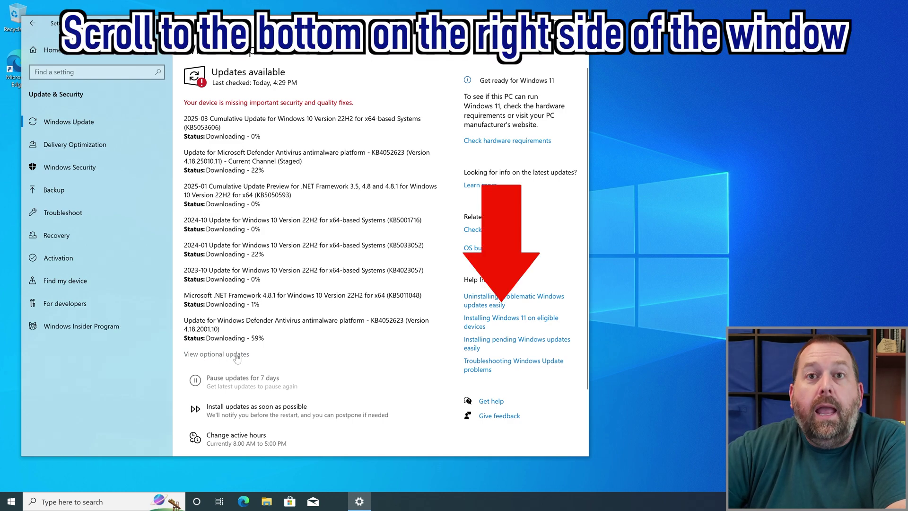
scroll(237, 359, "down", 3)
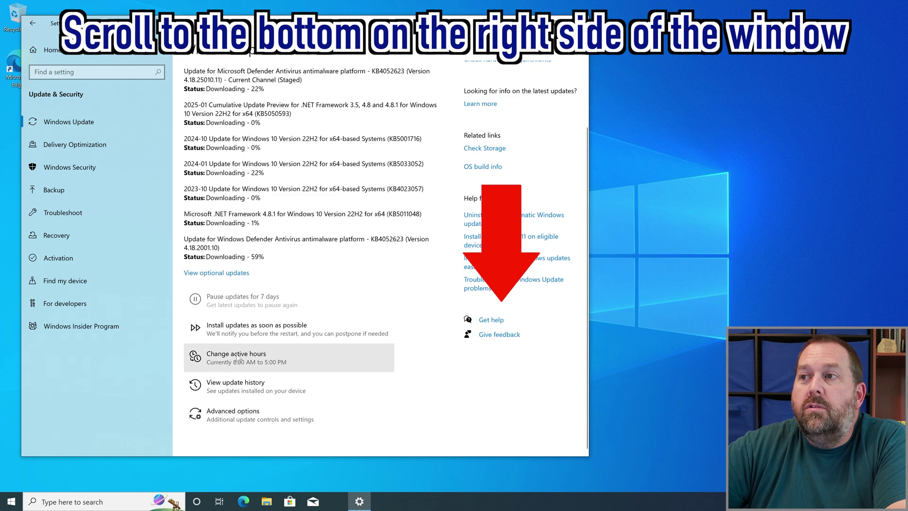
left_click(243, 417)
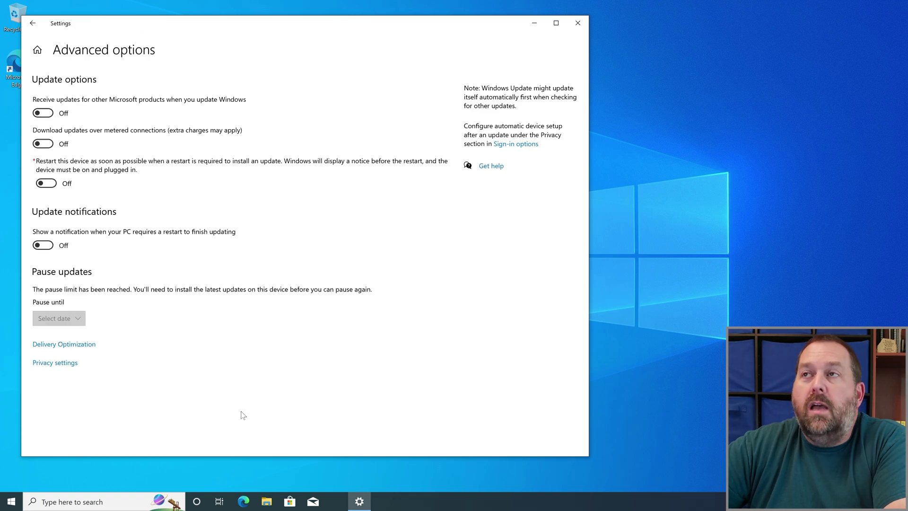
Switch 'Receive updates for other Microsoft products when you update Windows' to On.
left_click(44, 114)
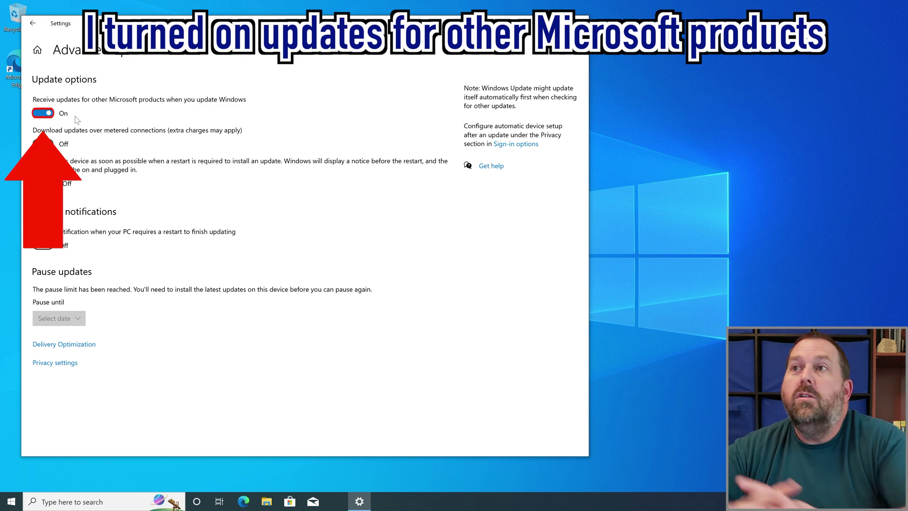
Back on Windows Update, restart now to finish installing the four downloaded updates.
left_click(32, 24)
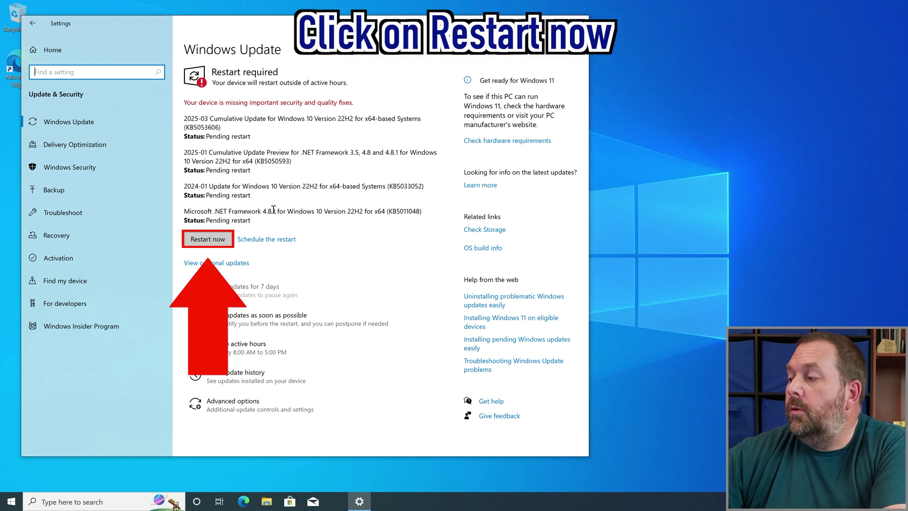
left_click(218, 244)
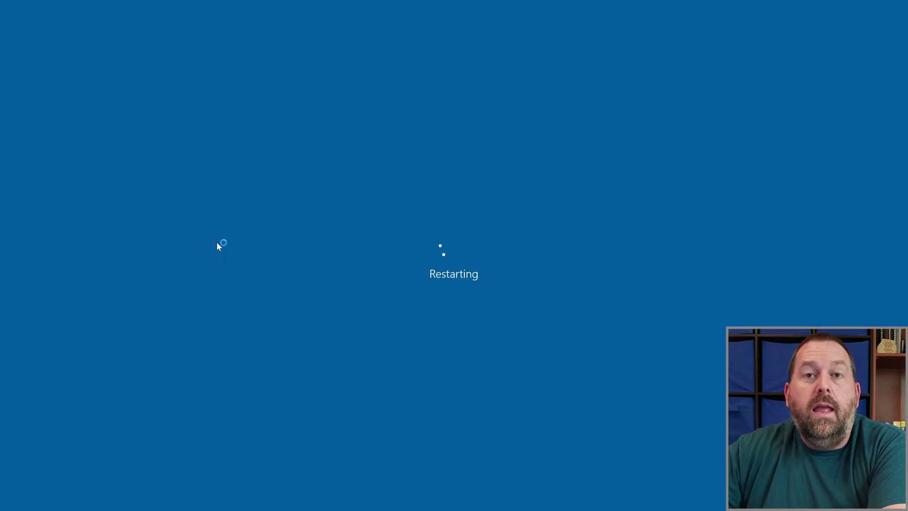